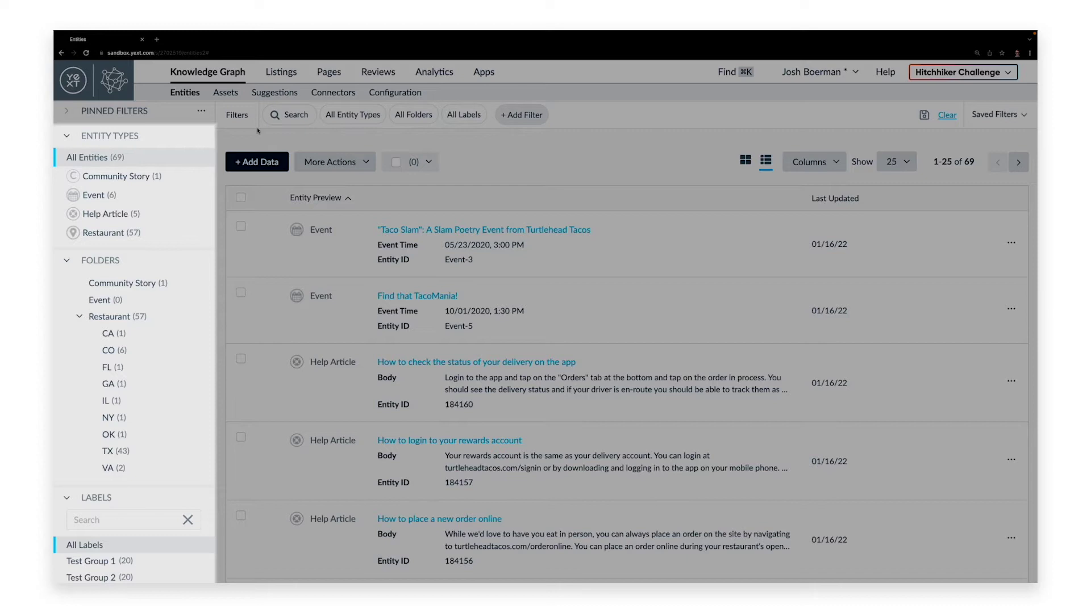
Step: Filter the entities to Restaurant type in the CO folder with label Test Group 1
click(108, 234)
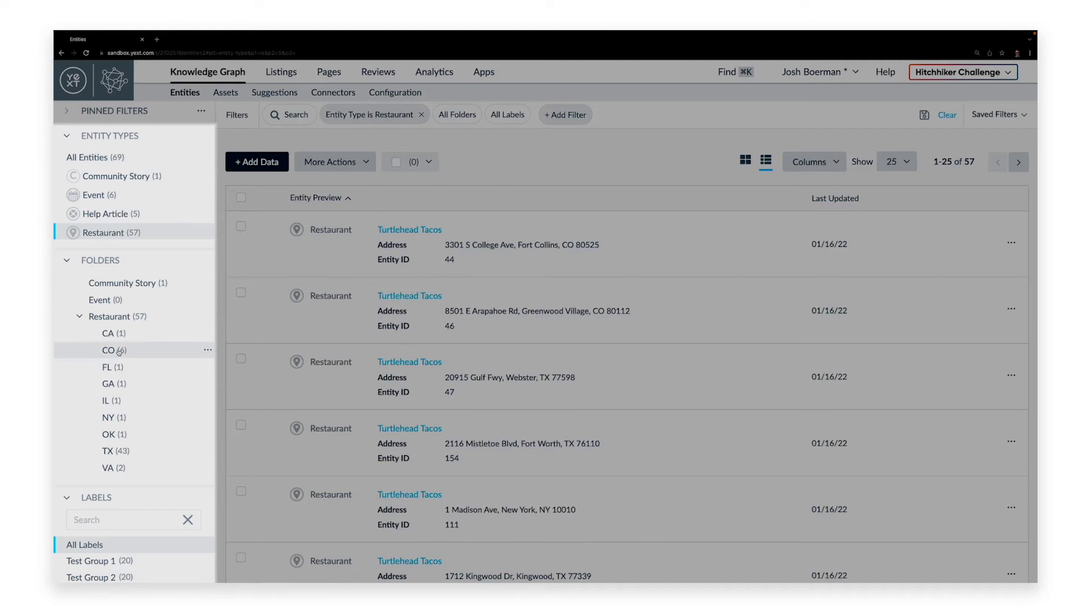
click(119, 352)
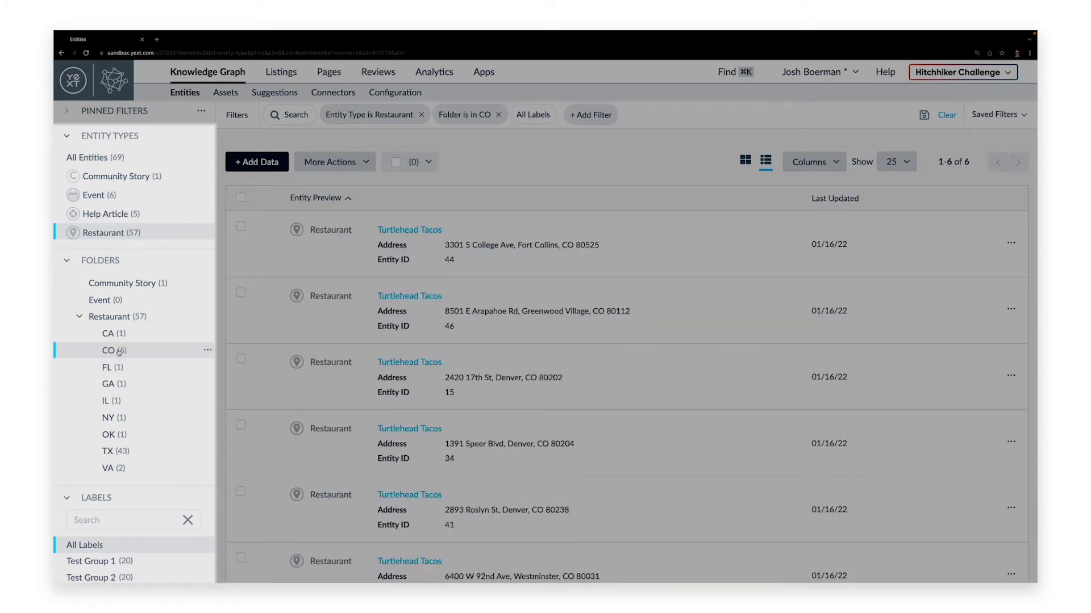
scroll(119, 352, down, 1)
click(124, 509)
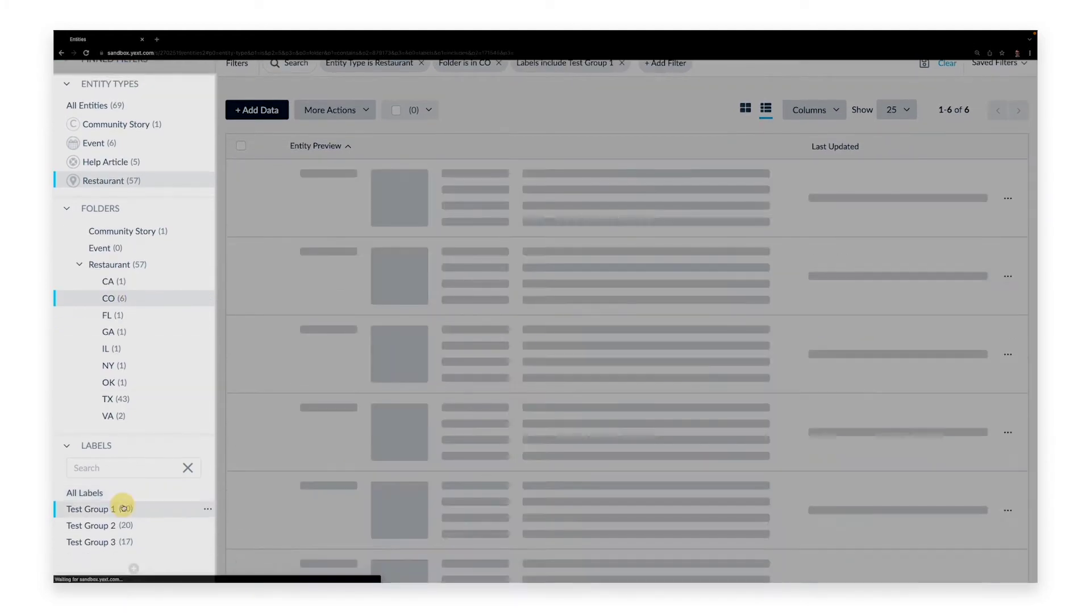
scroll(237, 115, up, 1)
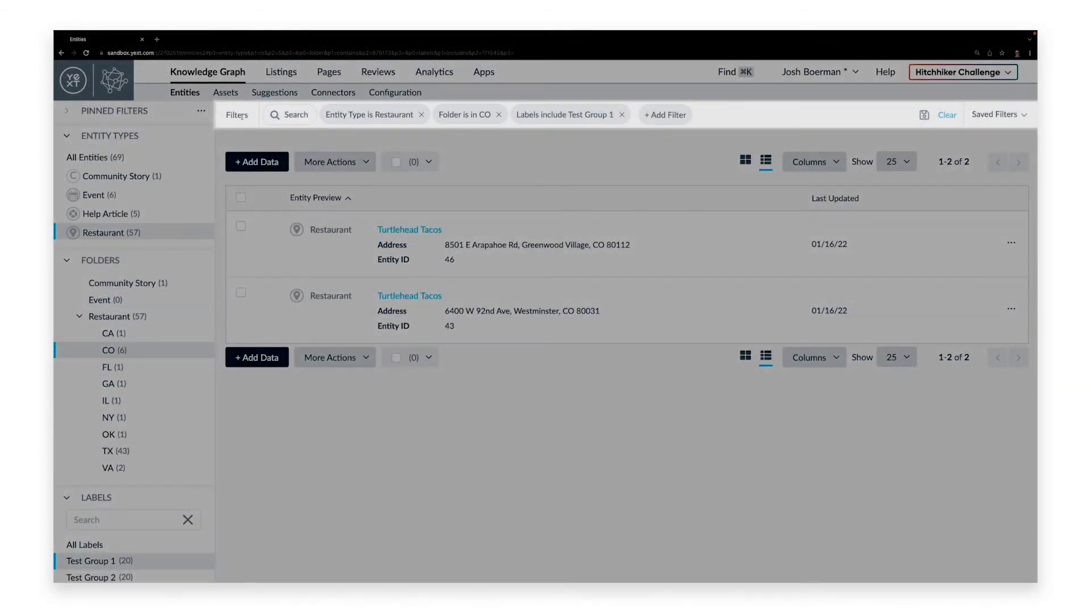
Step: Try the entity search box, then open and cancel the Add Filter editor
click(307, 115)
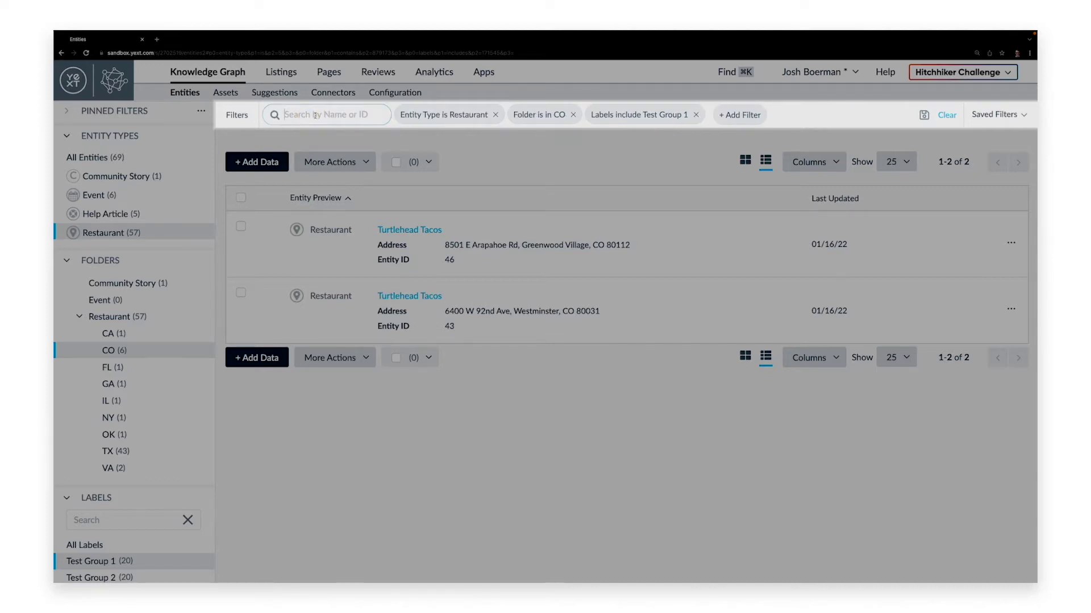
click(670, 117)
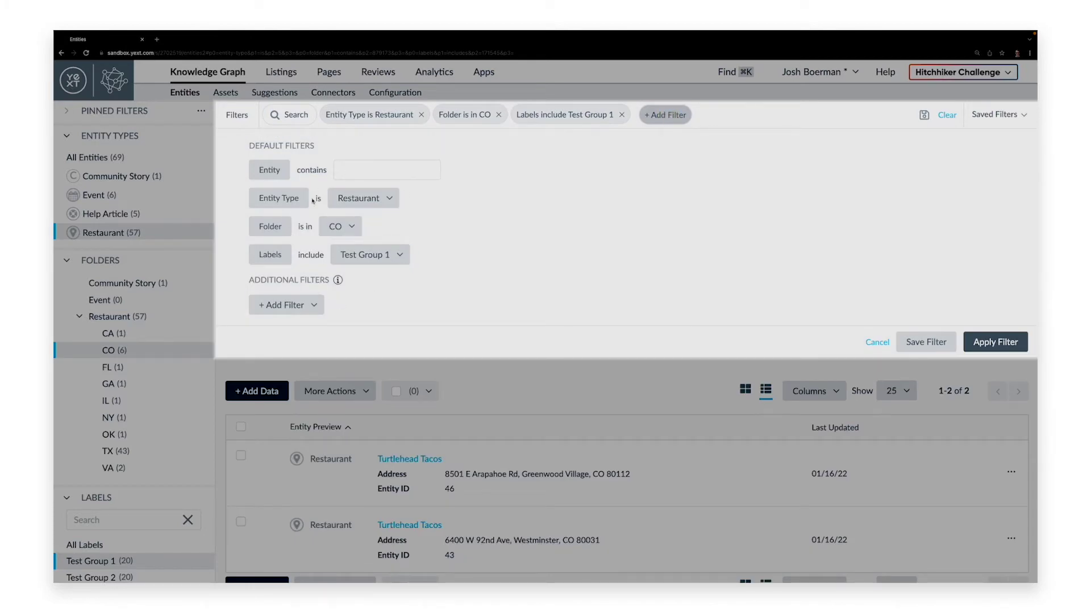
click(877, 342)
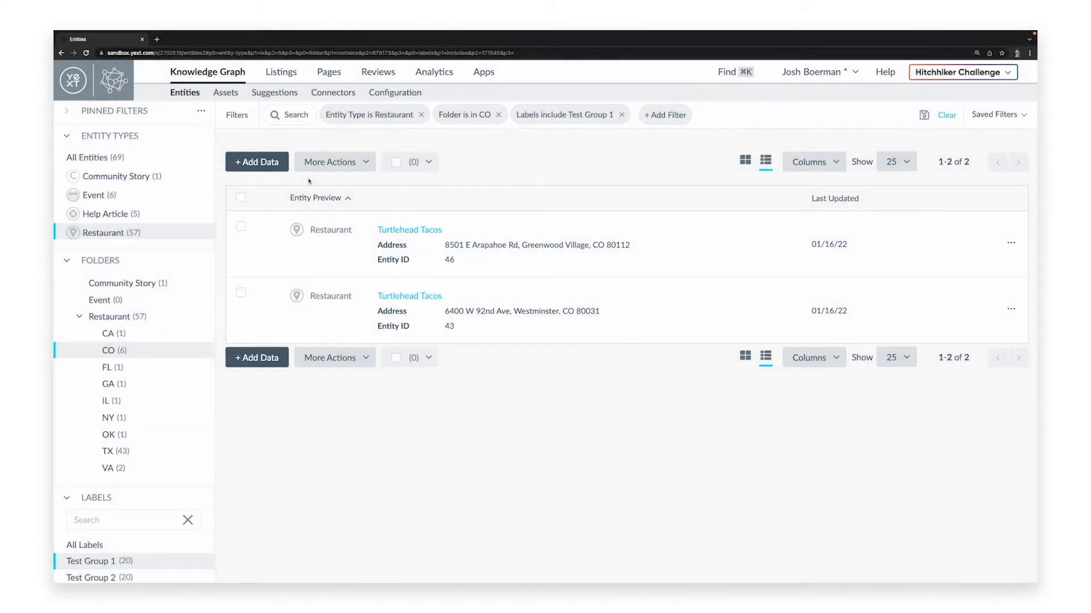
click(259, 164)
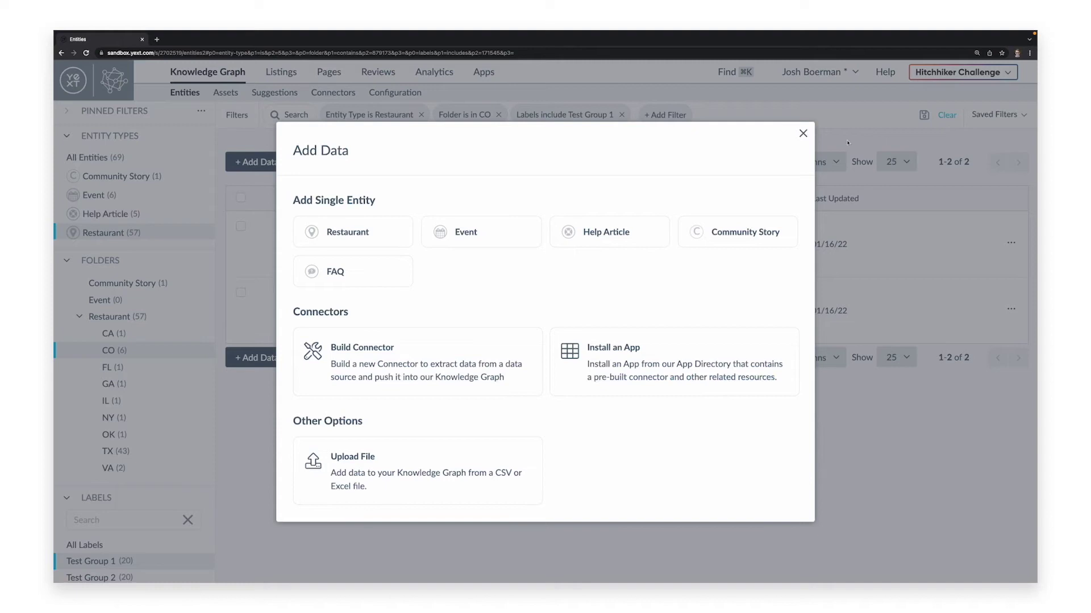
click(803, 134)
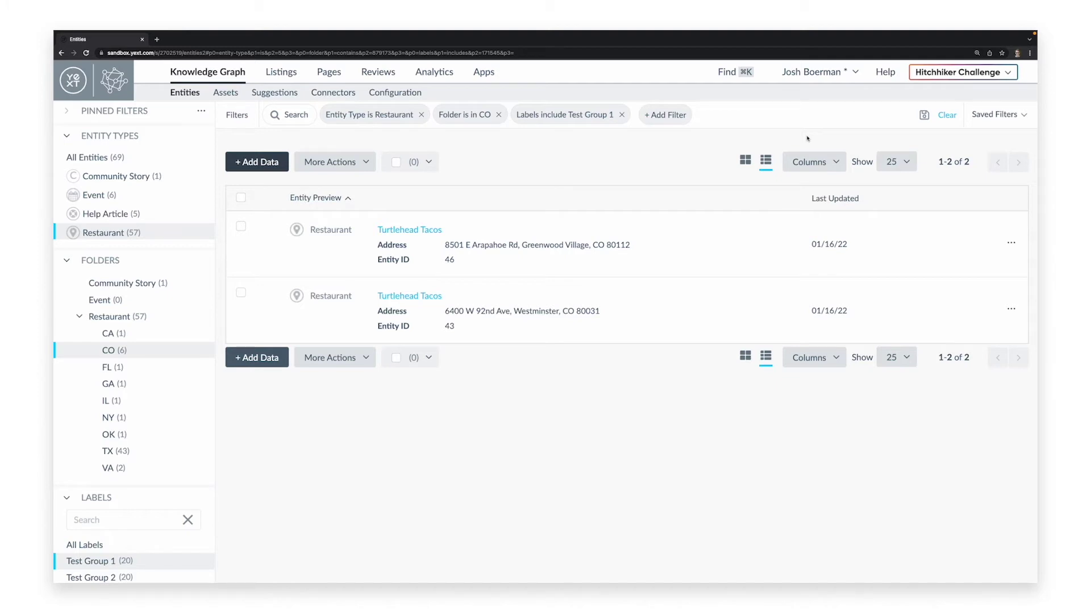
click(1011, 243)
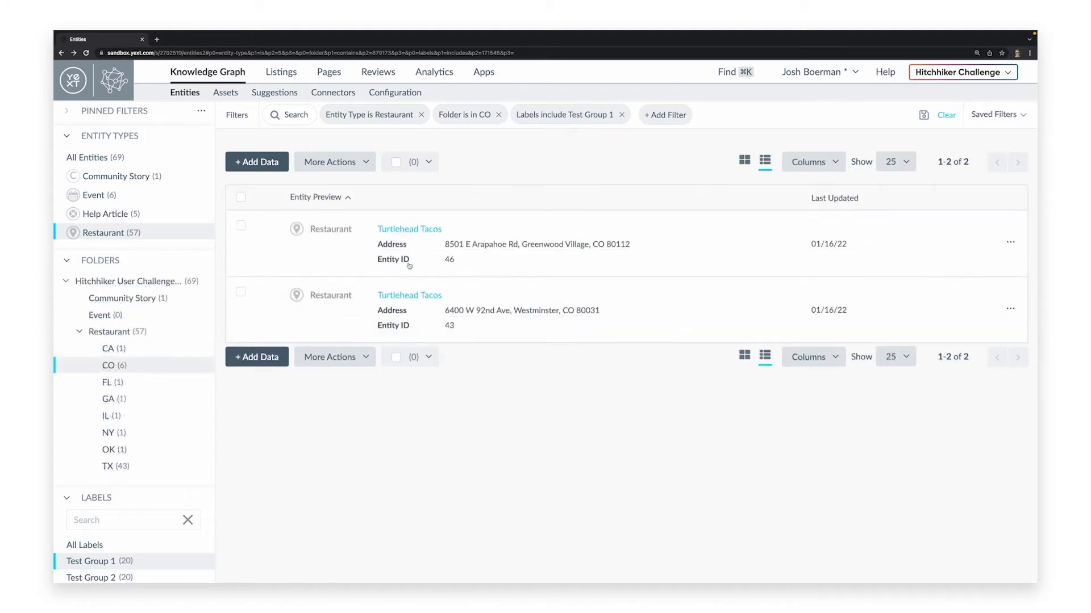
Step: Select both Turtlehead Tacos entries and look over the More Actions bulk options
click(241, 226)
click(241, 292)
click(330, 161)
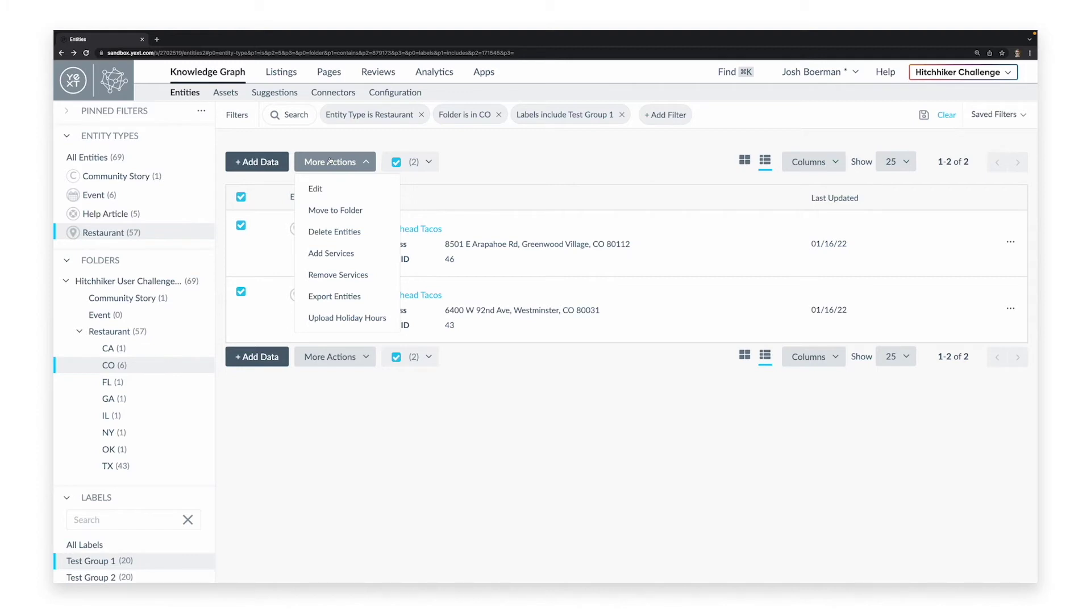
click(502, 151)
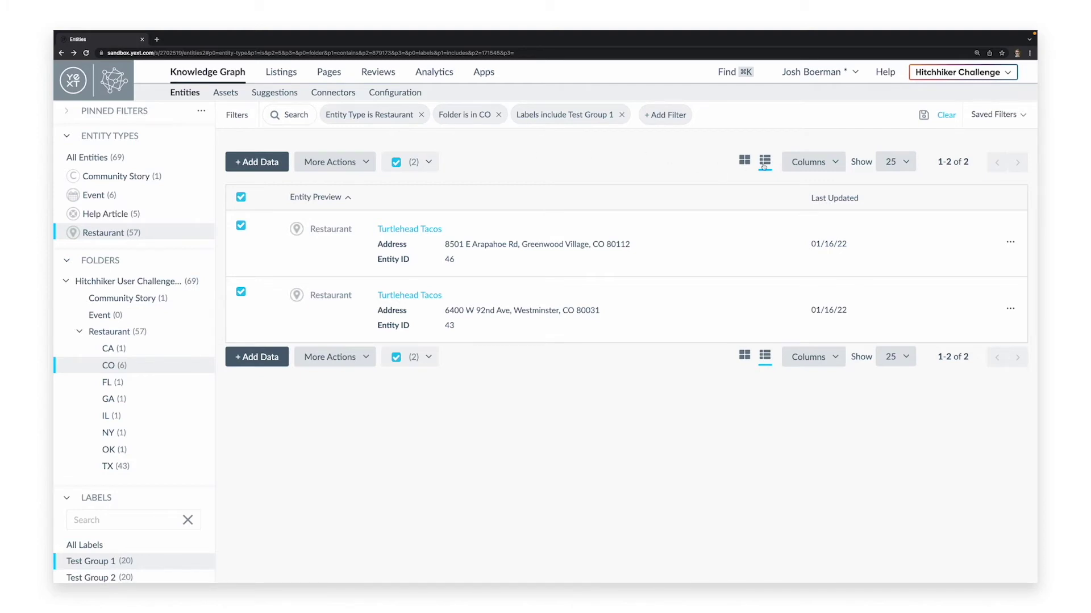
Step: Check the Columns and Show 25 options, then open the first Turtlehead Tacos record
click(802, 165)
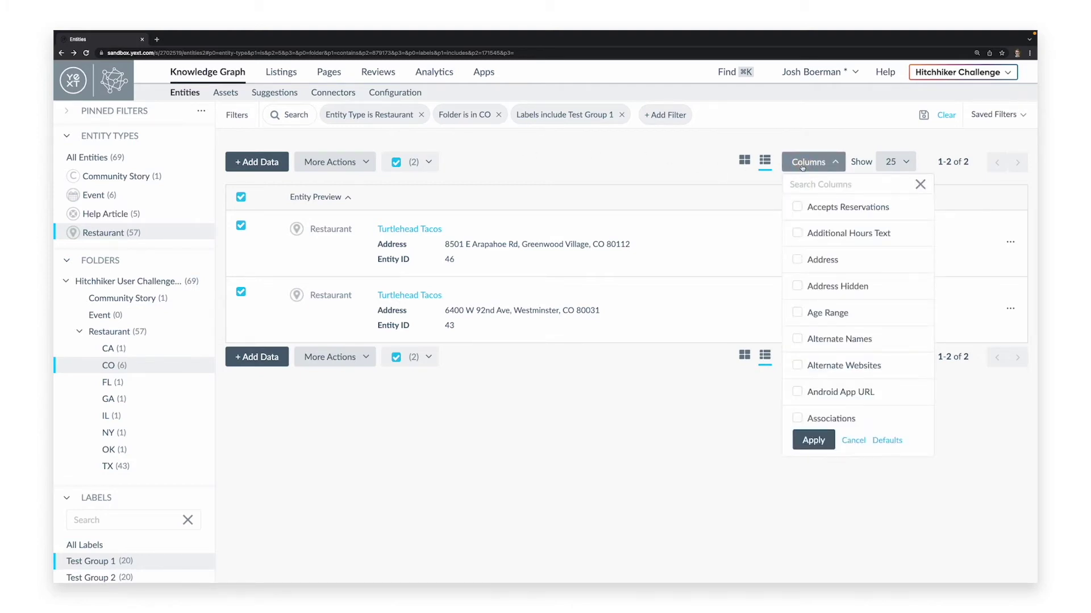
click(802, 165)
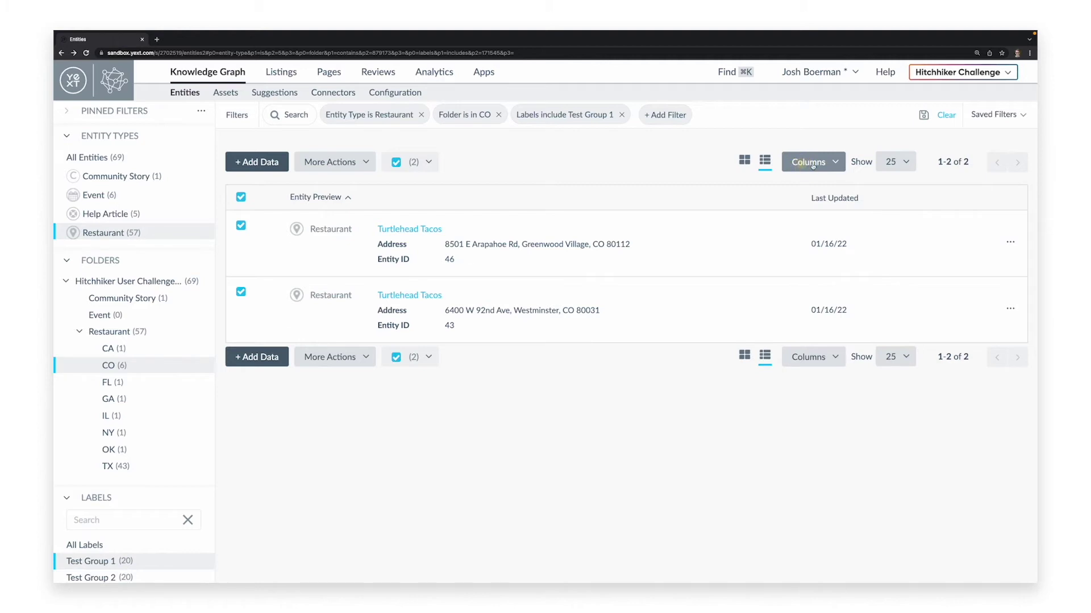
click(889, 161)
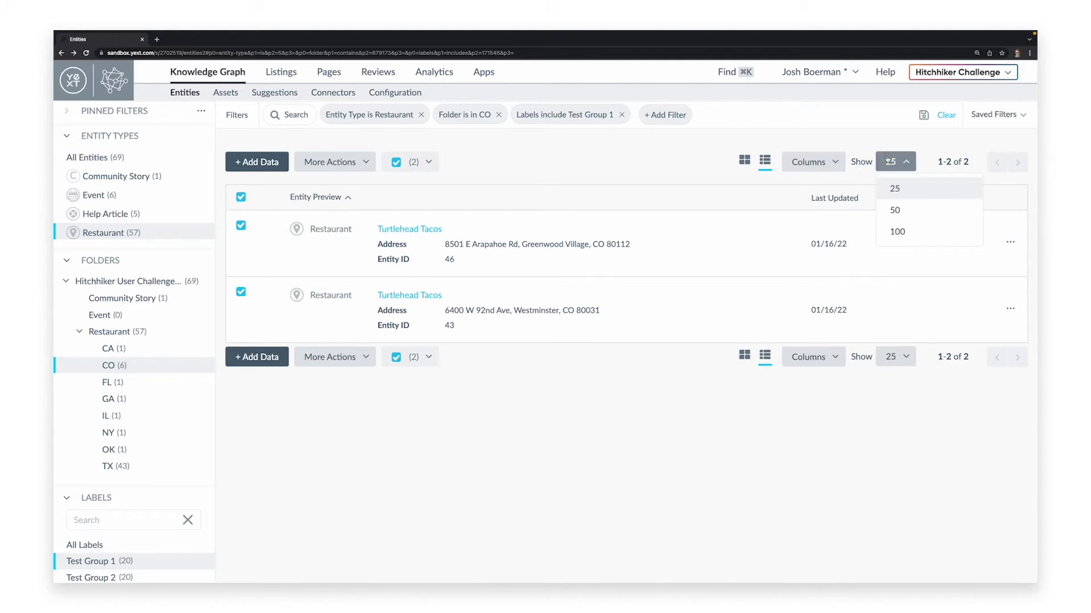
click(897, 164)
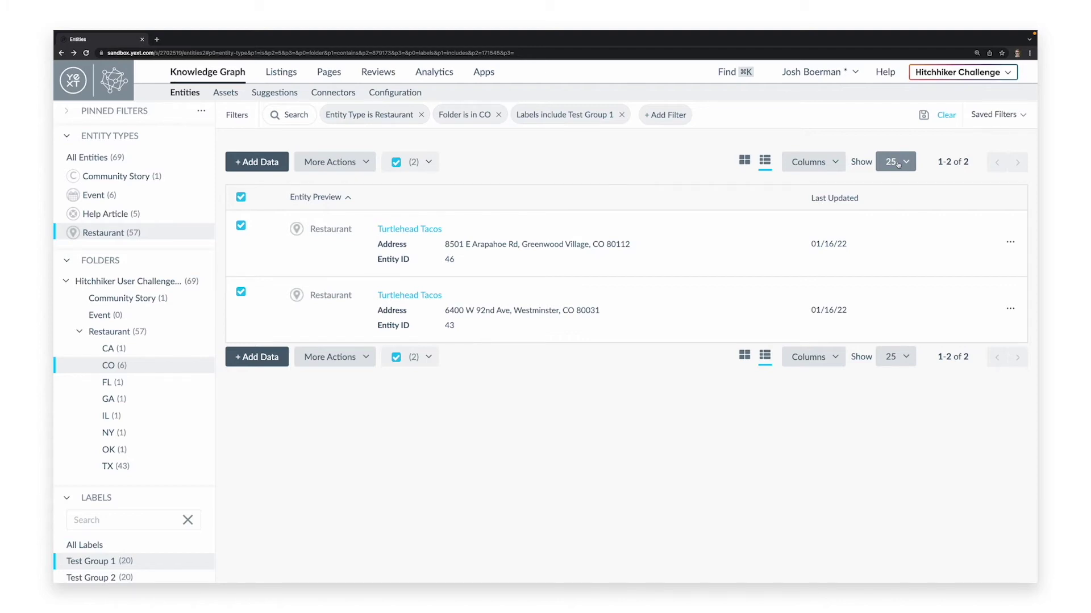
click(409, 229)
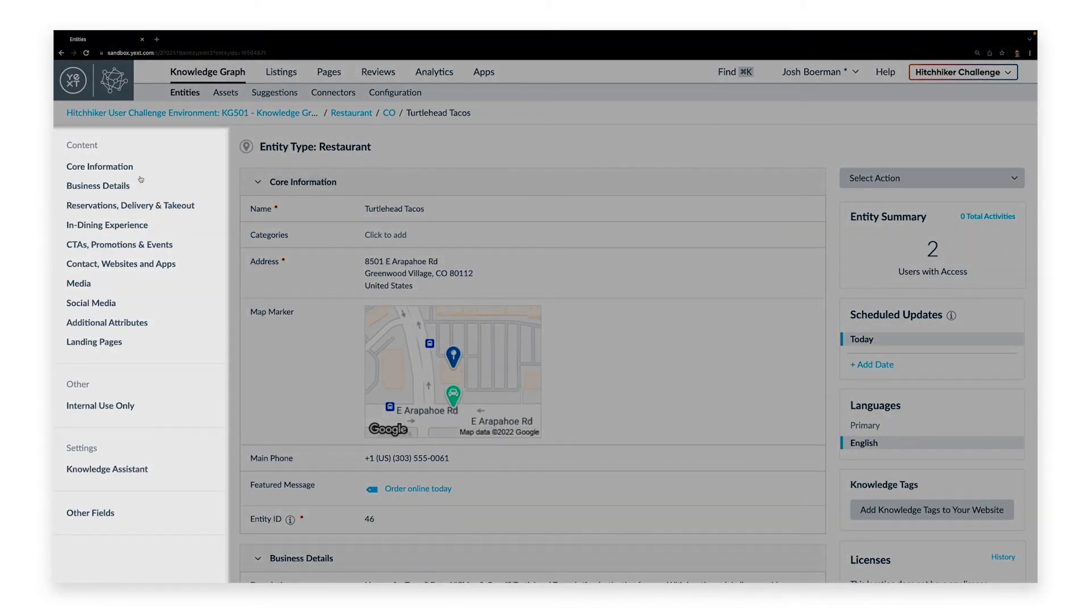
Step: Jump through the Reservations, Business Details and Core Information sections of the entity
click(107, 206)
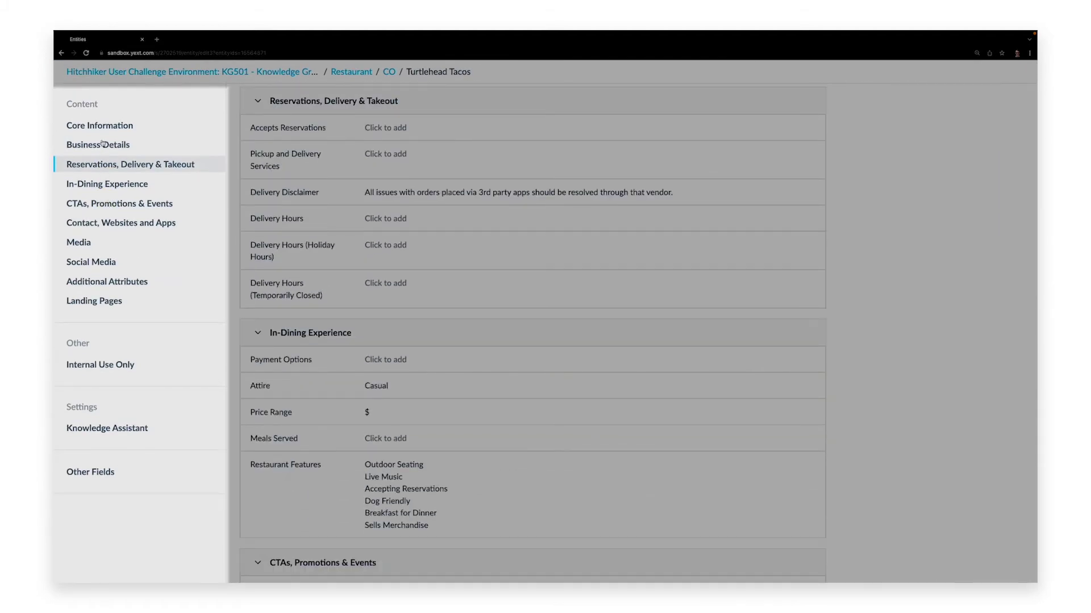
click(102, 144)
click(94, 125)
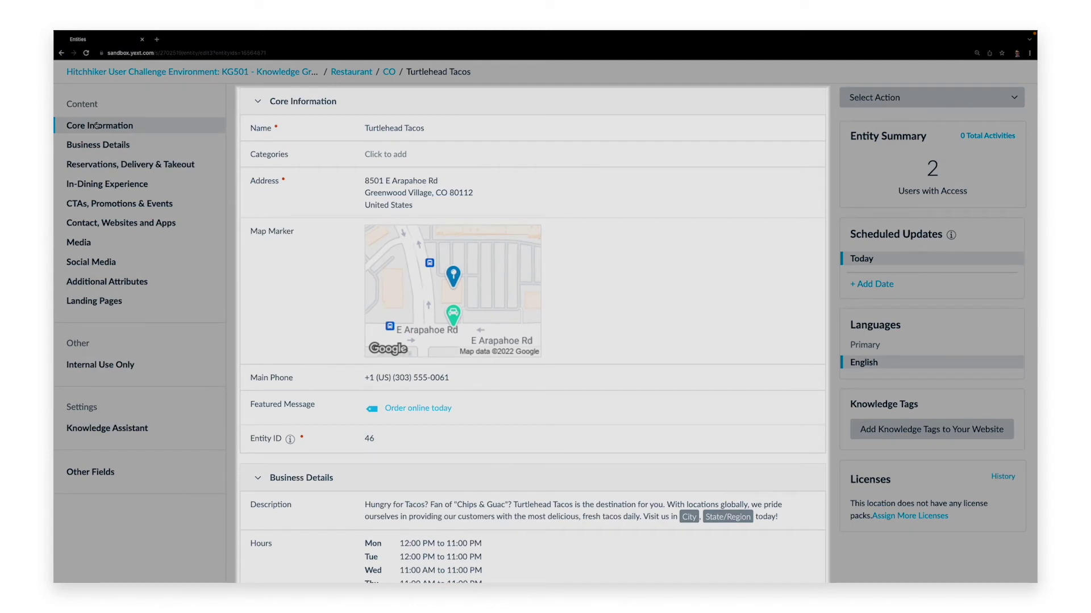
click(496, 378)
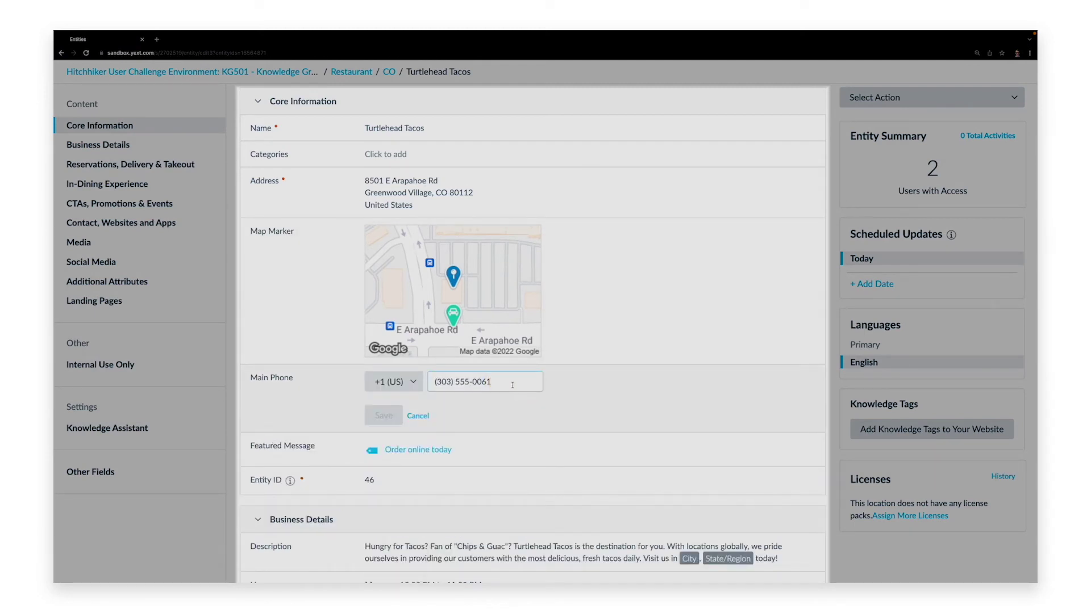
key(BackSpace)
text(2)
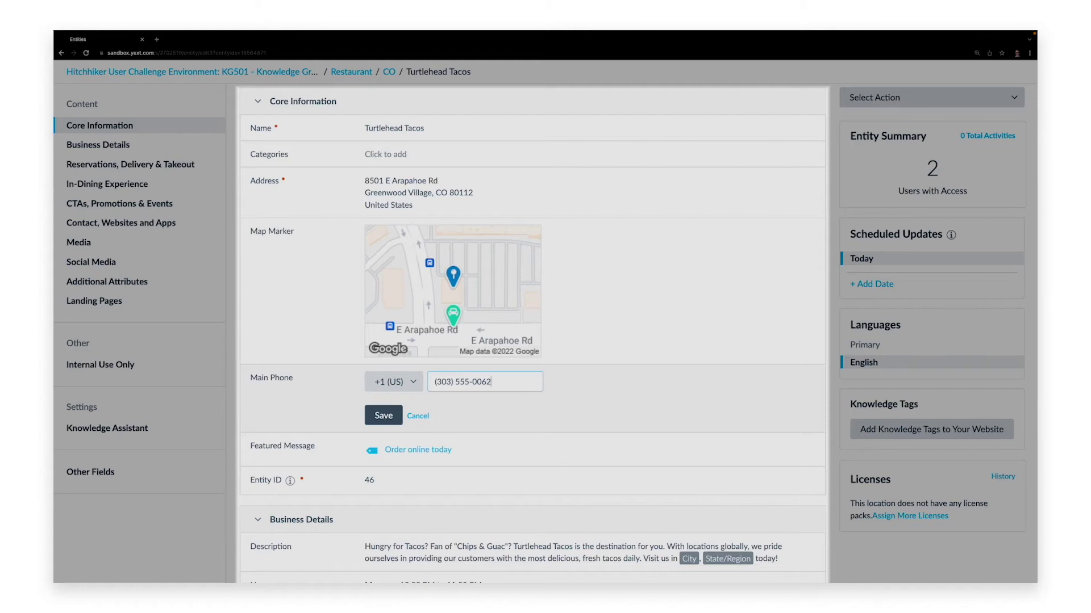
click(390, 422)
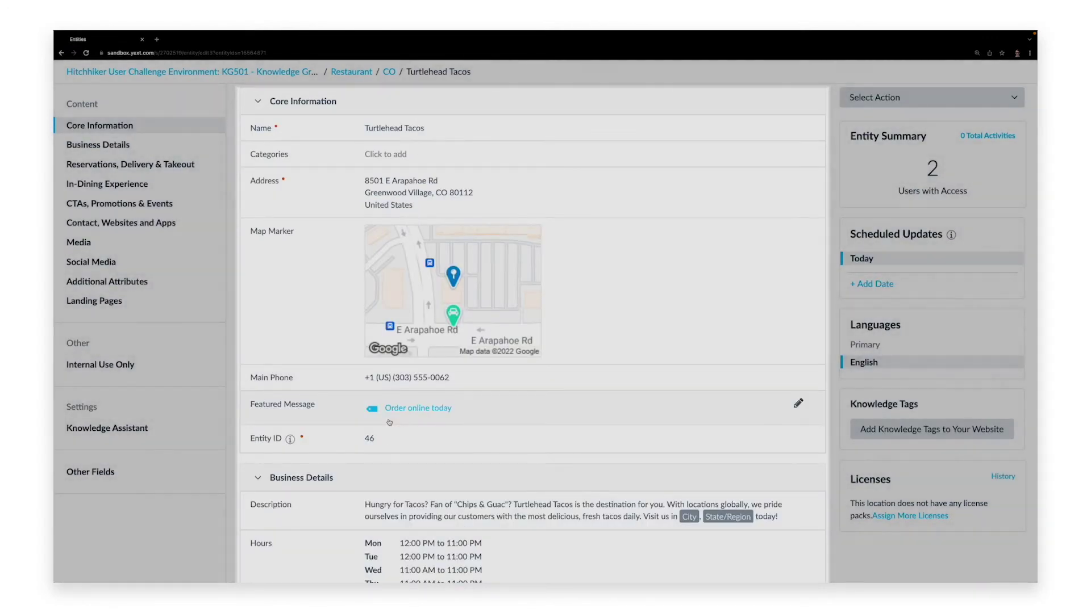
scroll(718, 237, up, 2)
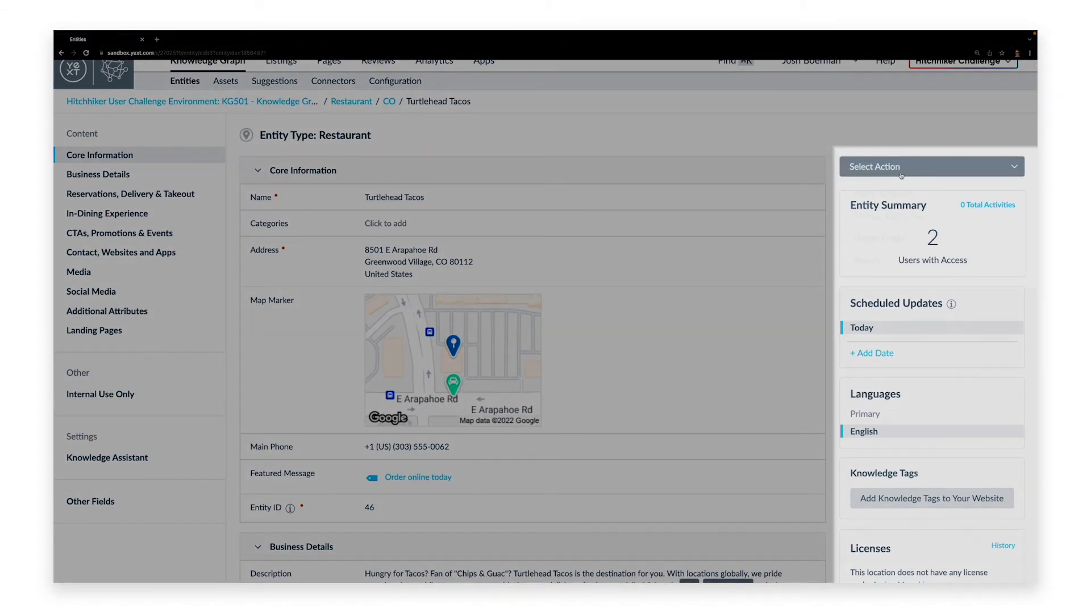
click(900, 176)
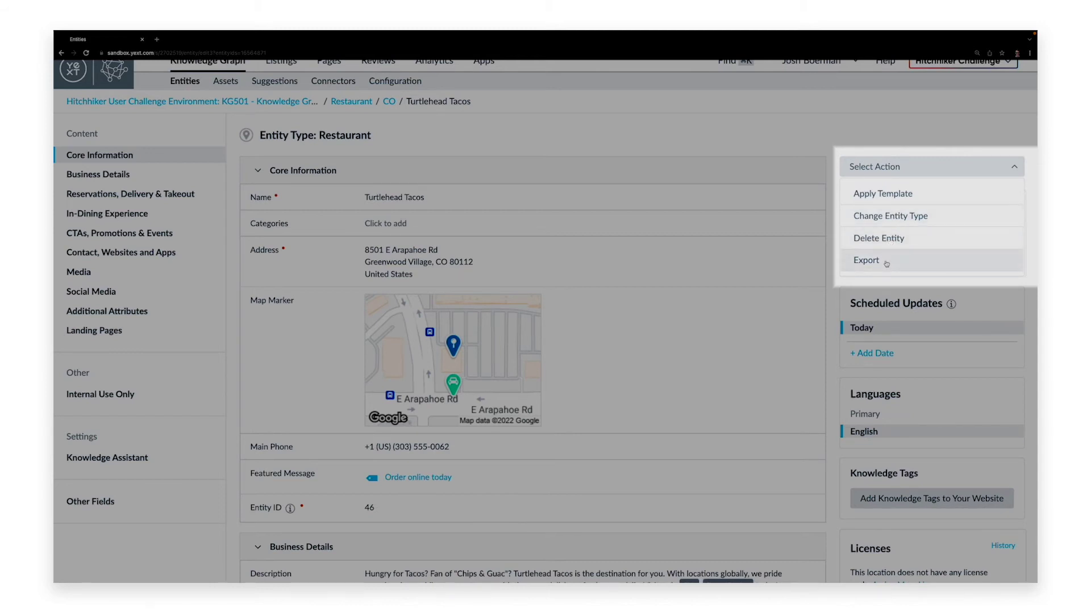
click(833, 259)
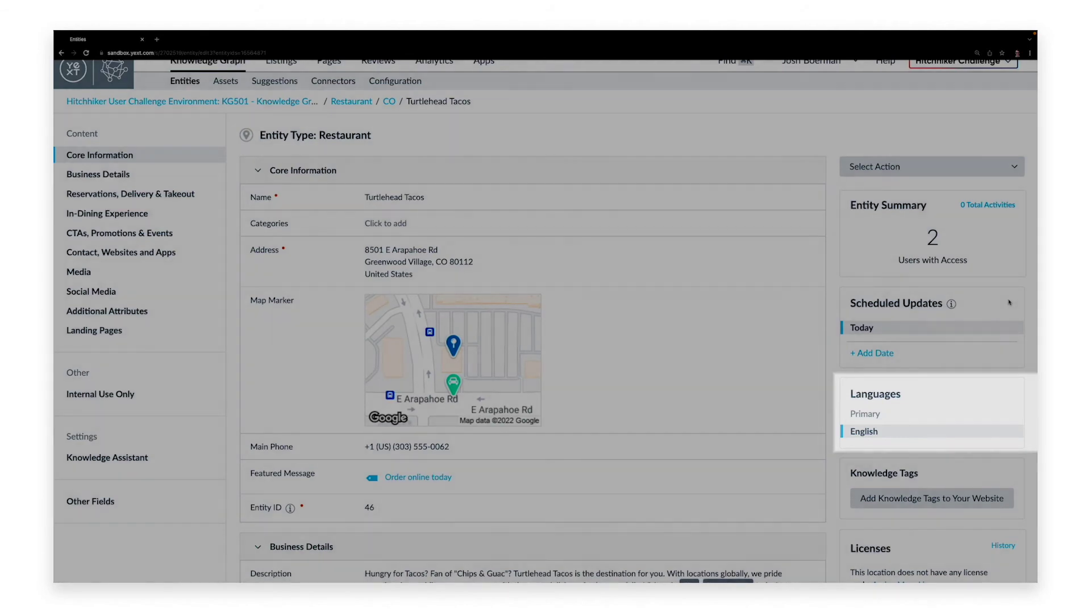
scroll(1009, 303, down, 2)
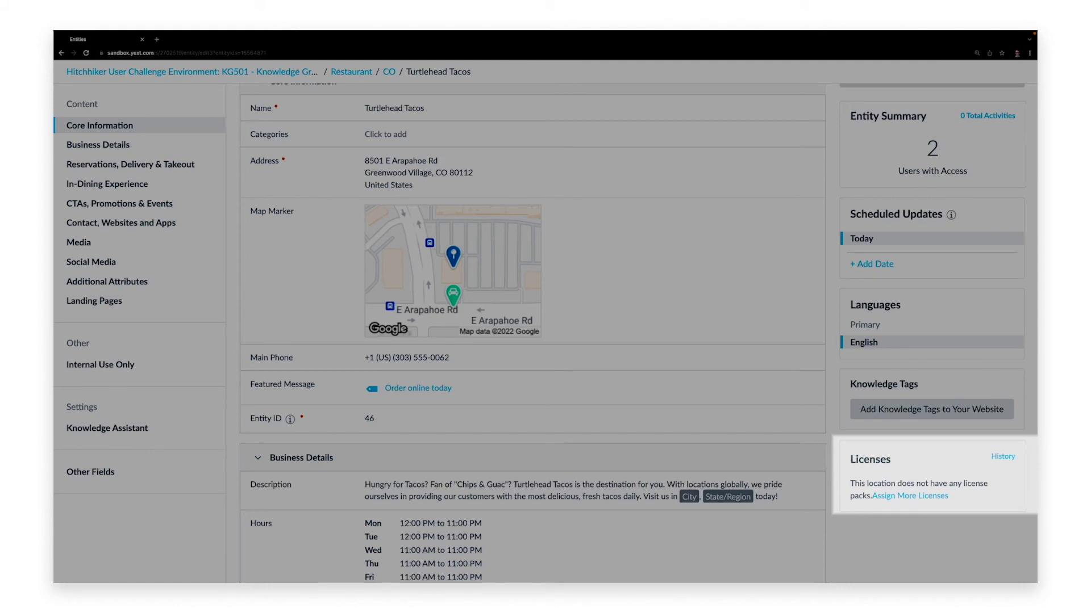
scroll(266, 175, up, 2)
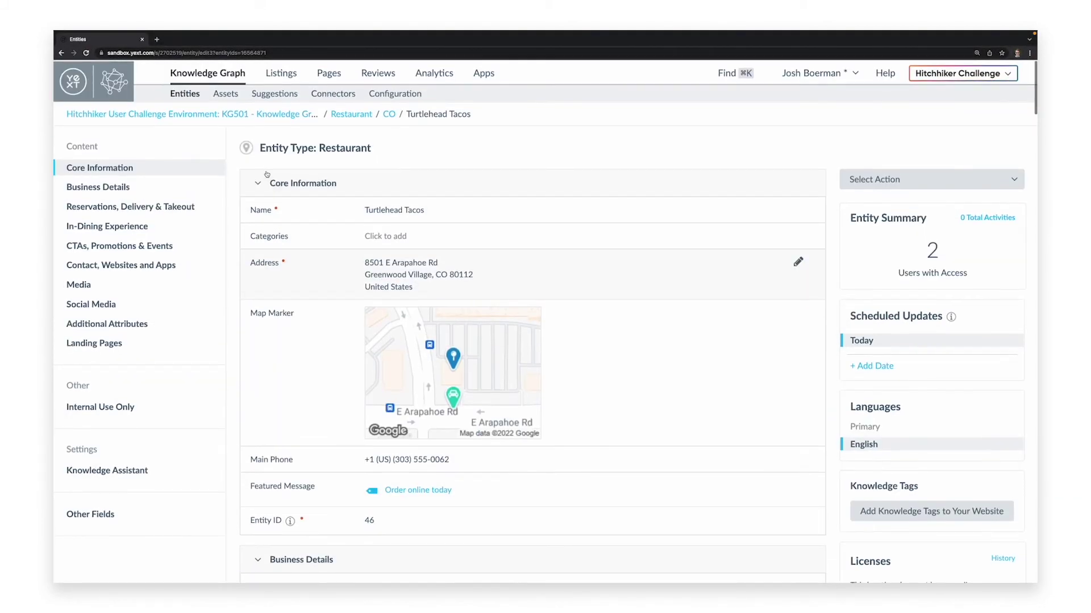
Step: Go to Assets, view the addable asset types, and filter to Photo assets
click(225, 93)
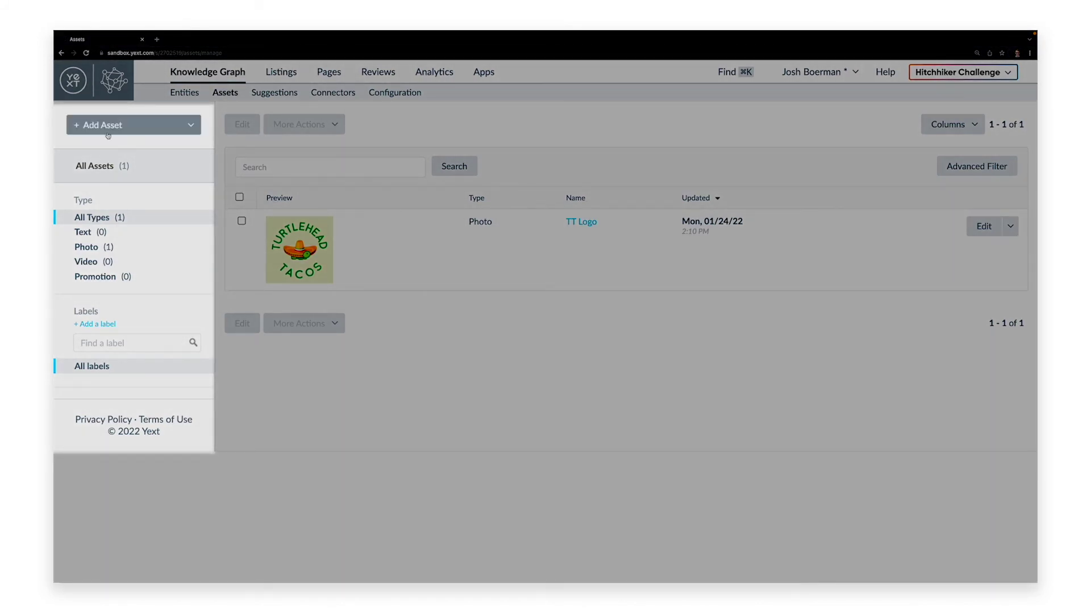
click(107, 131)
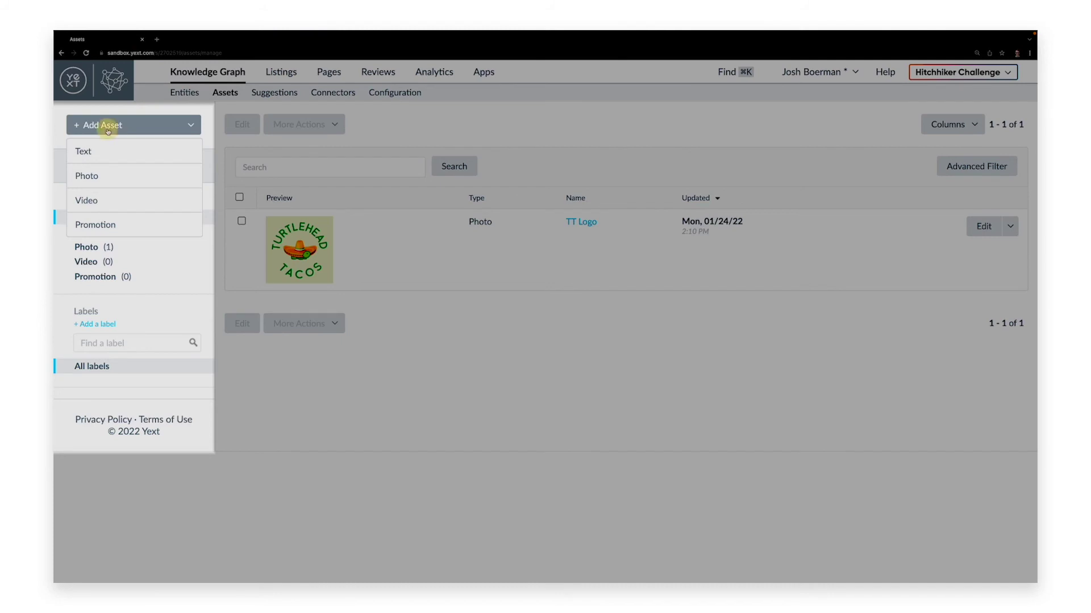
click(107, 130)
click(134, 246)
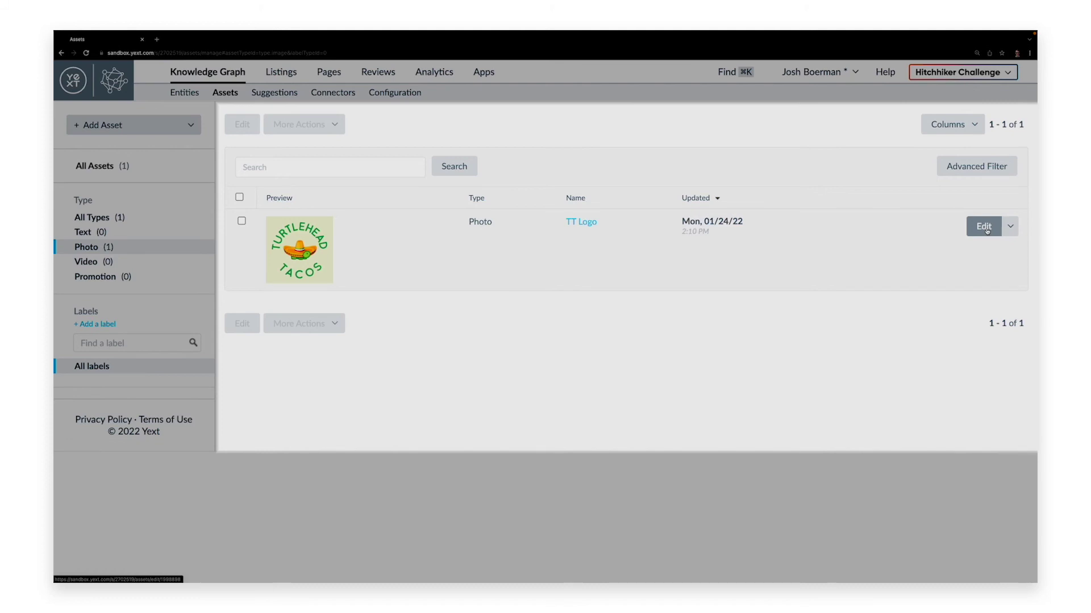
Step: Select the TT Logo photo asset and try editing it
click(983, 226)
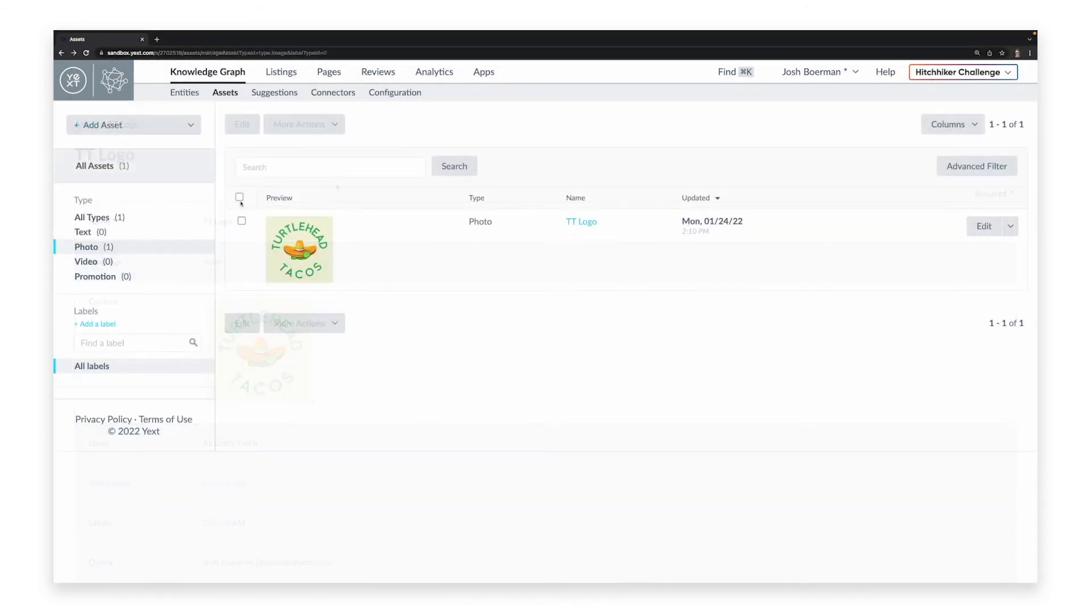
click(242, 221)
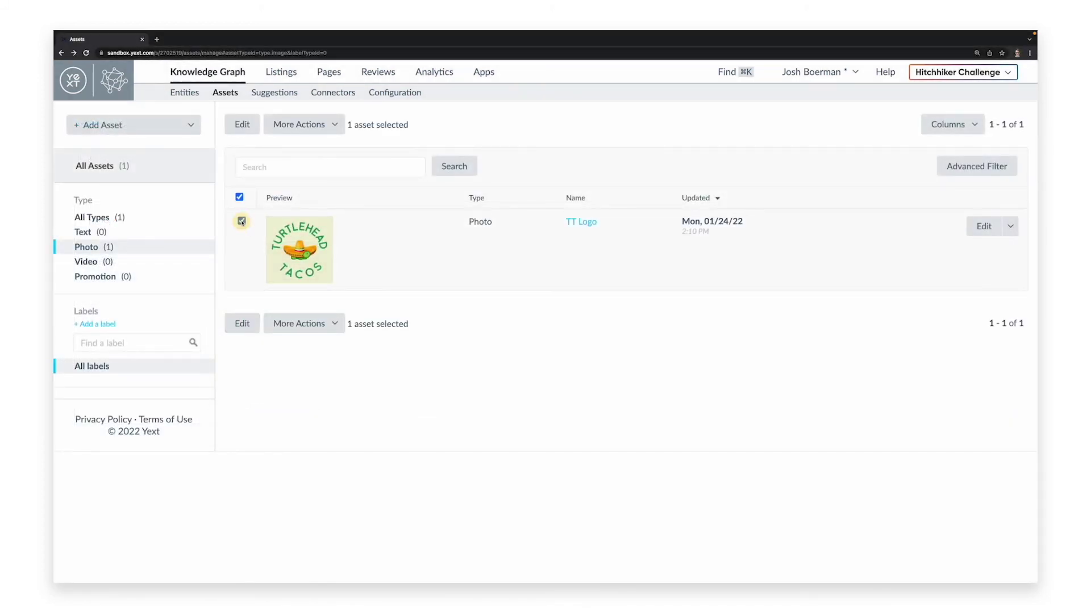
click(242, 129)
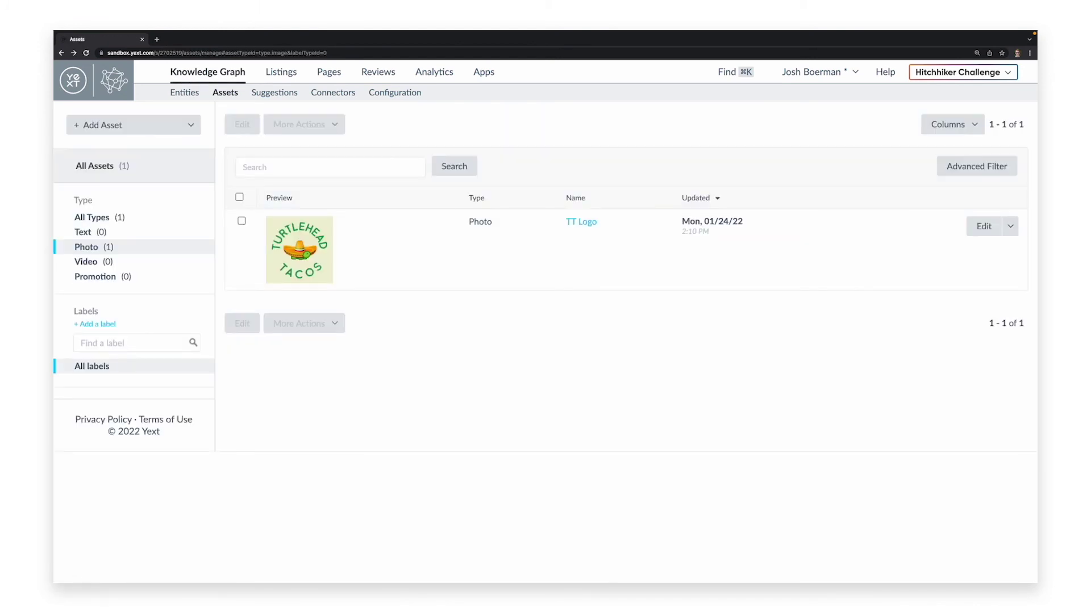
Step: Review the pending Hours suggestion for Turtlehead Tacos, then go to the Connectors page
click(290, 92)
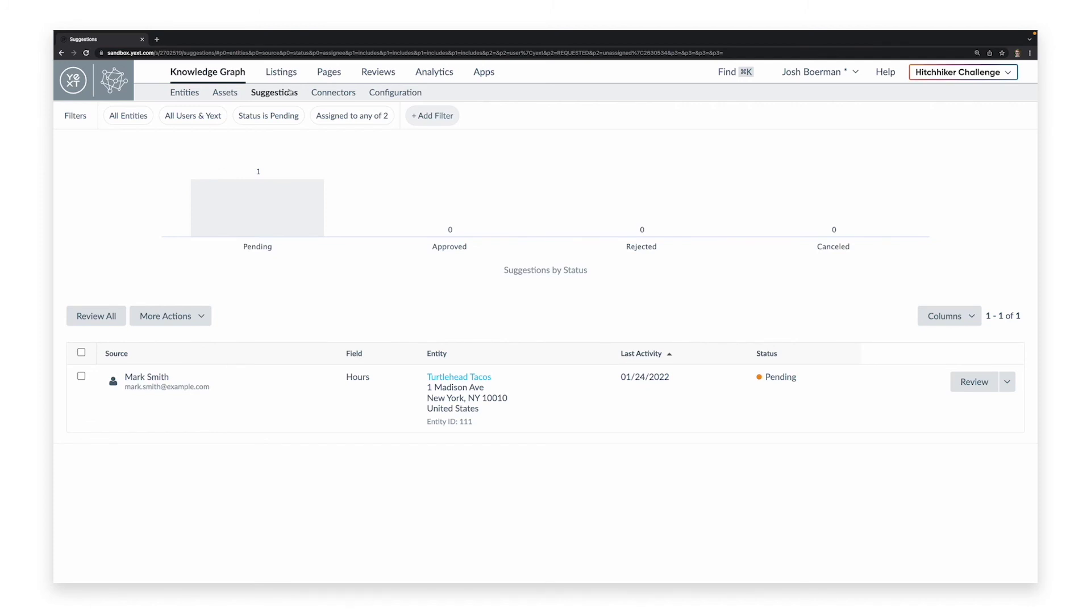
click(974, 382)
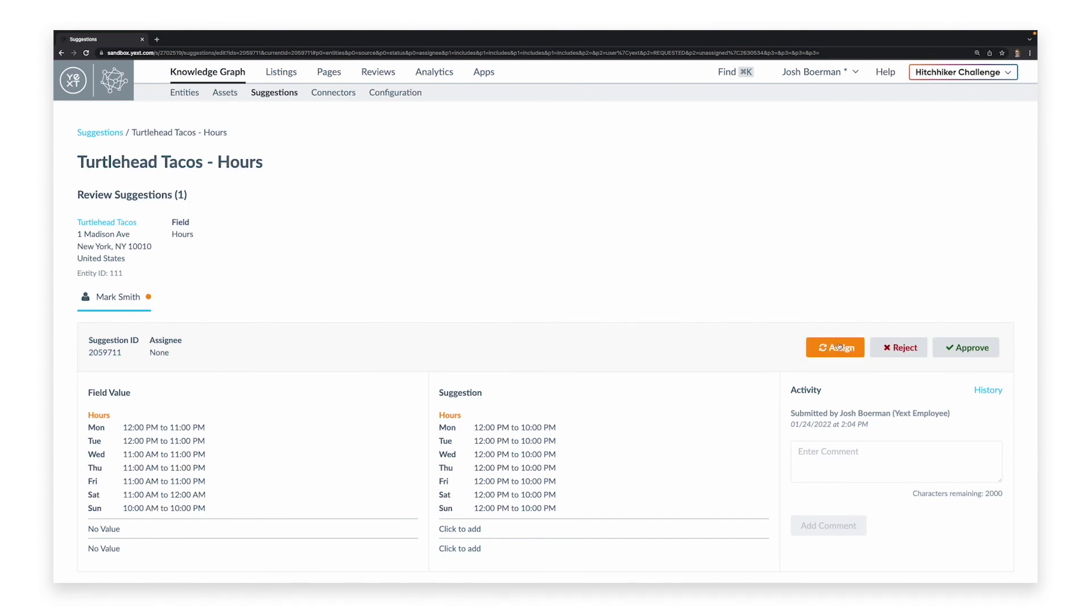
click(328, 92)
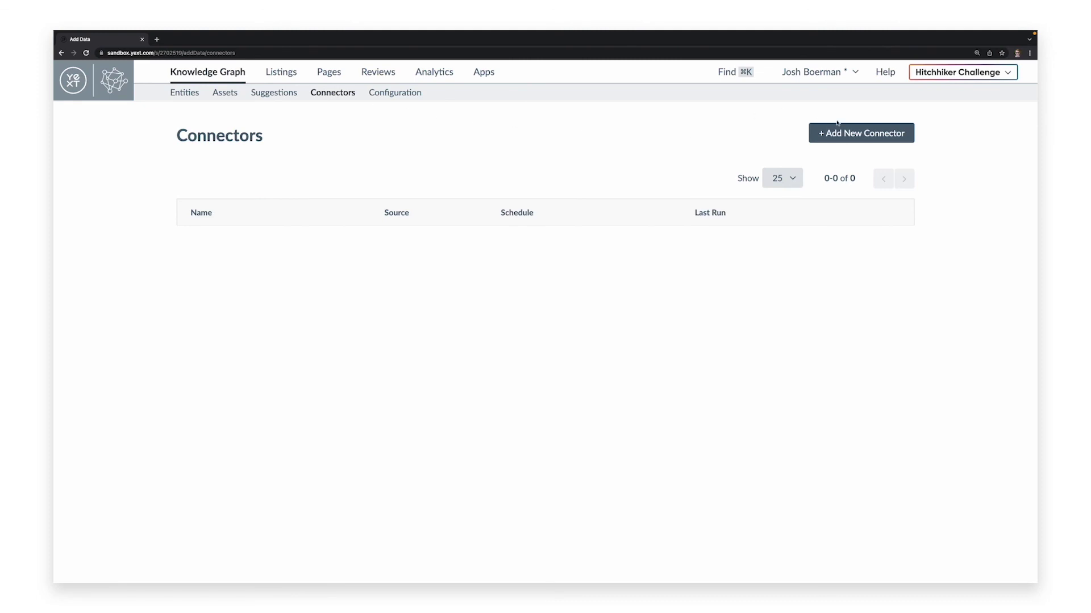
Step: View the new-connector source grid, then go to Configuration's Entity Types list
click(867, 138)
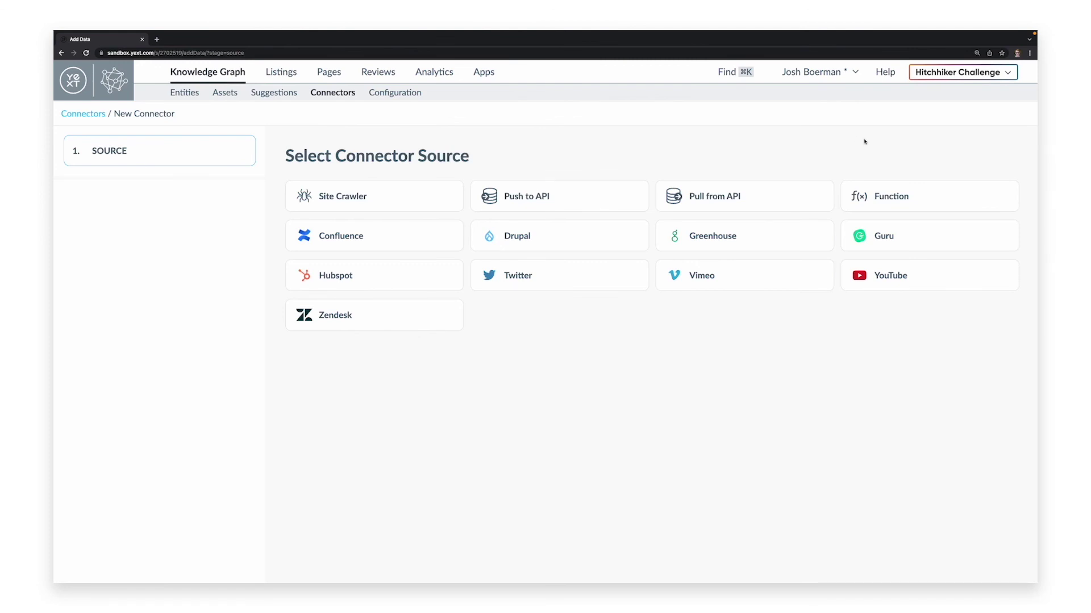
click(389, 93)
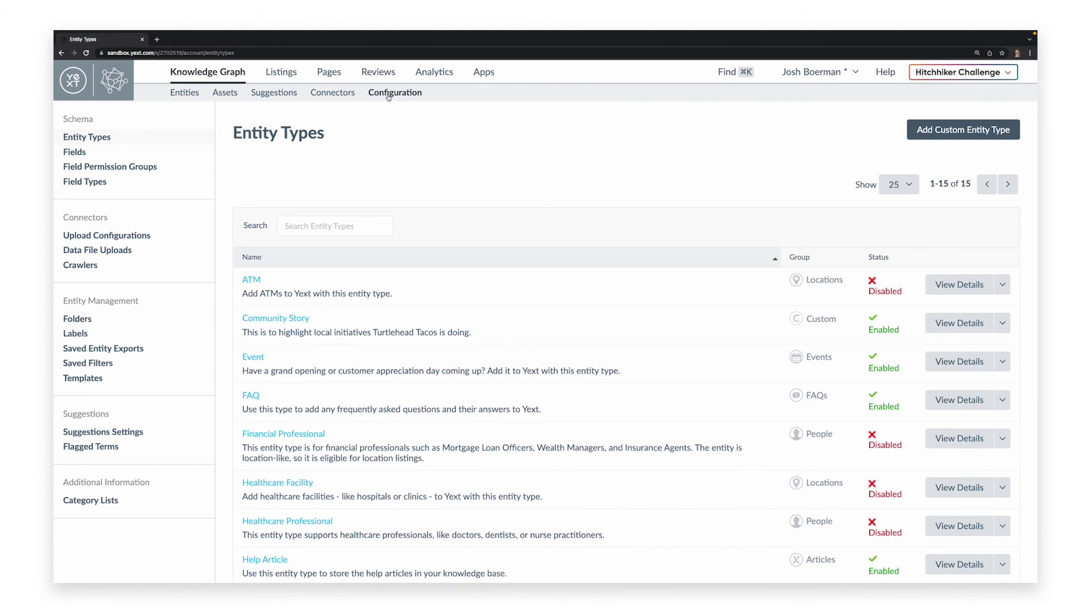